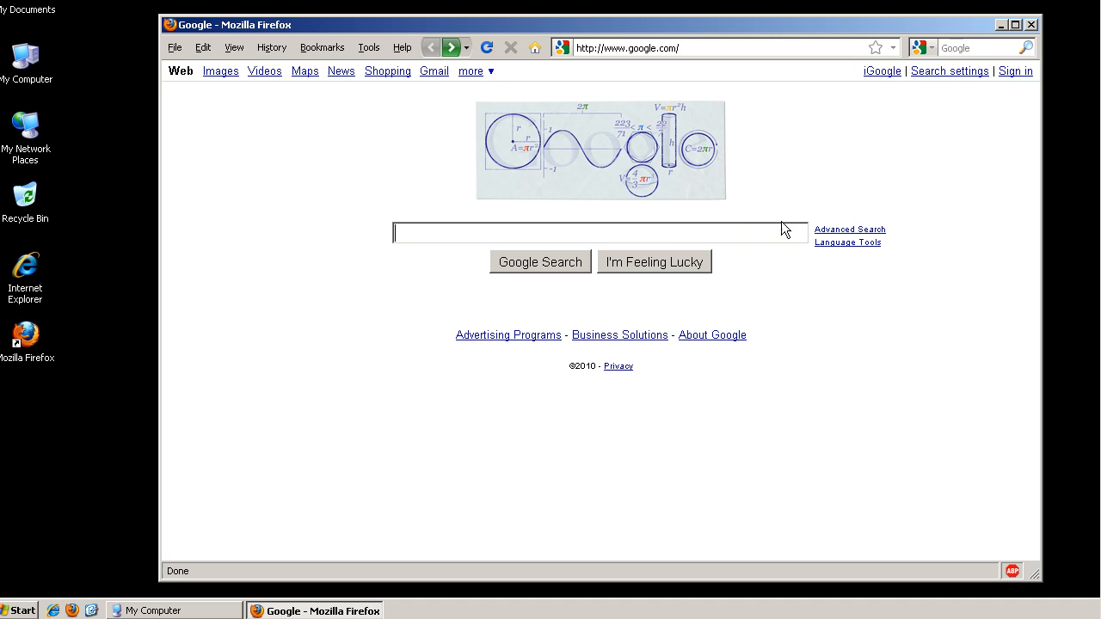
# Step: Search Google for "avira rescue" and open the Avira AntiVir Rescue System product page
pyautogui.write('avira ')
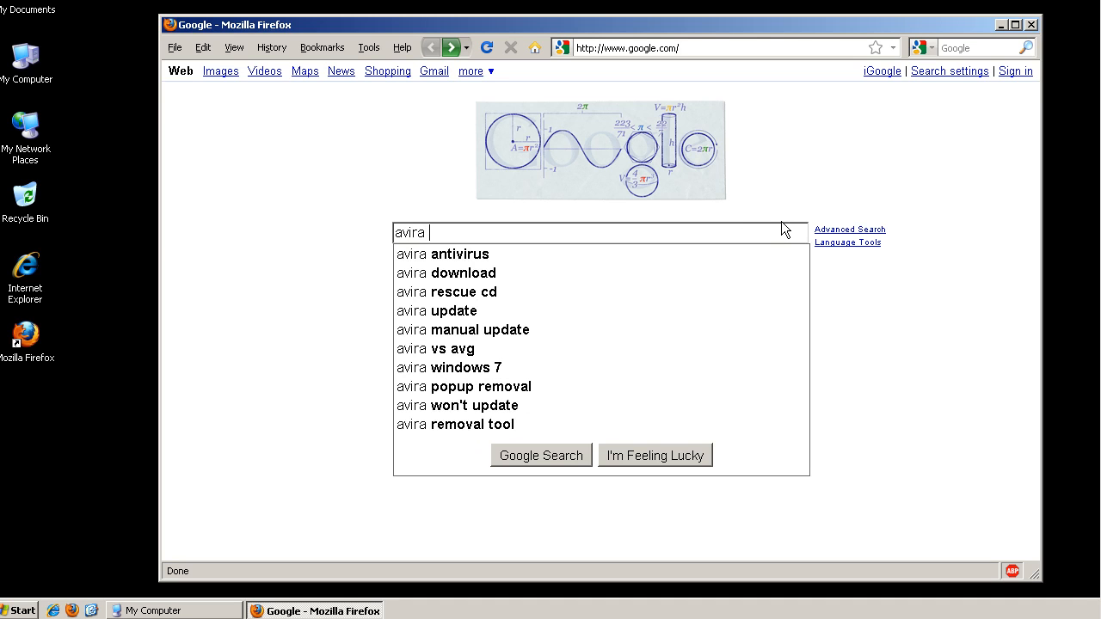
pyautogui.write('rescue')
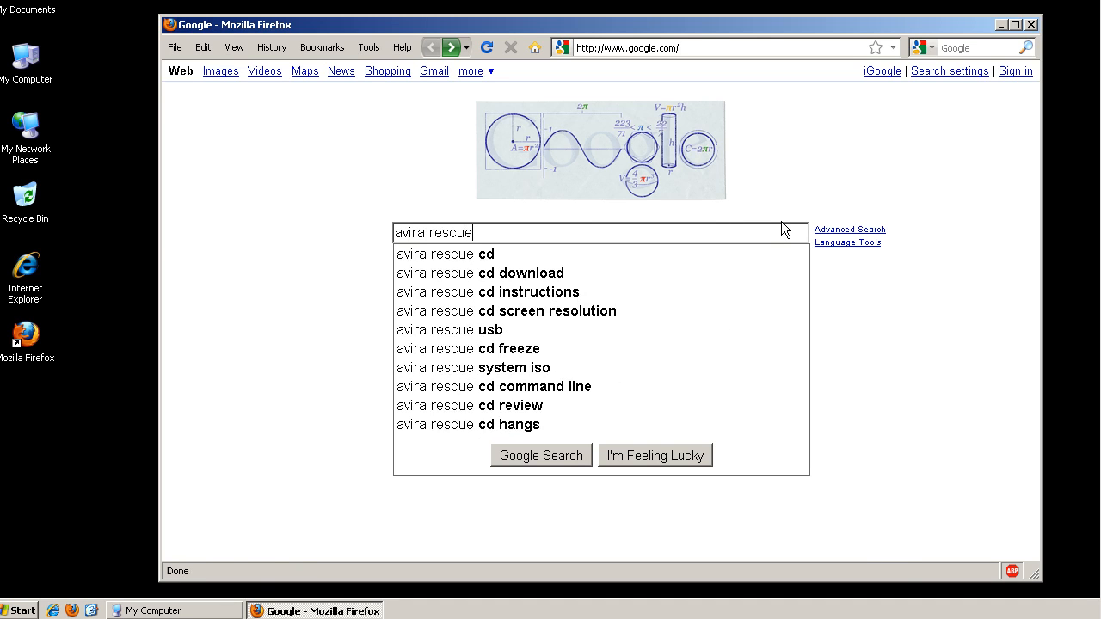
pyautogui.press('Return')
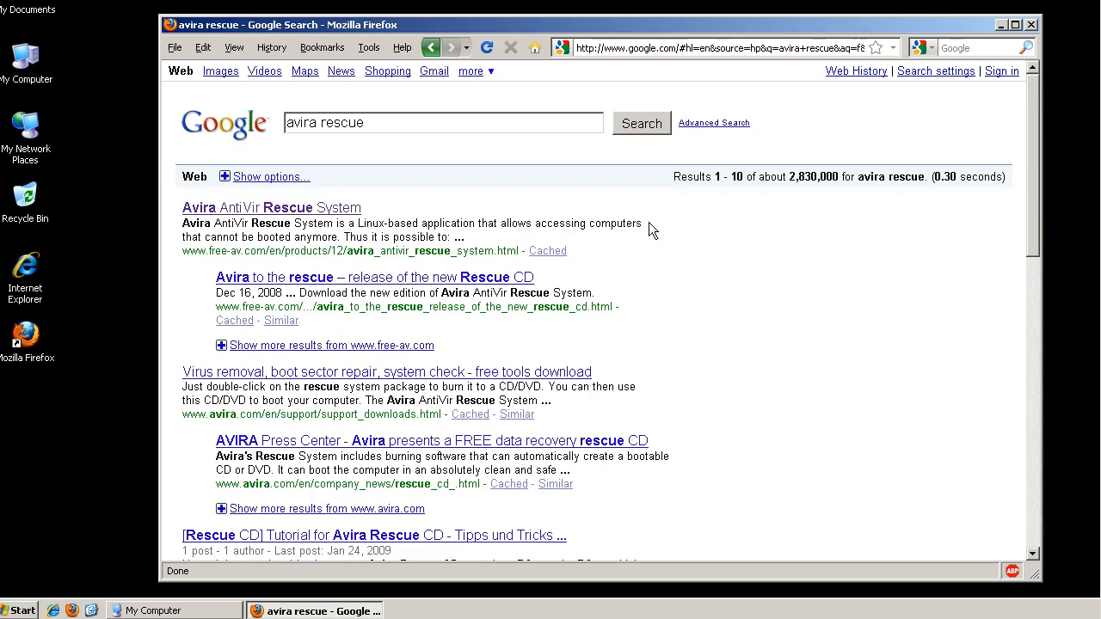
pyautogui.click(344, 207)
# Step: Download rescue_system-common-en.exe to the desktop and shift the browser and downloads windows clear of the desktop icons
pyautogui.click(647, 435)
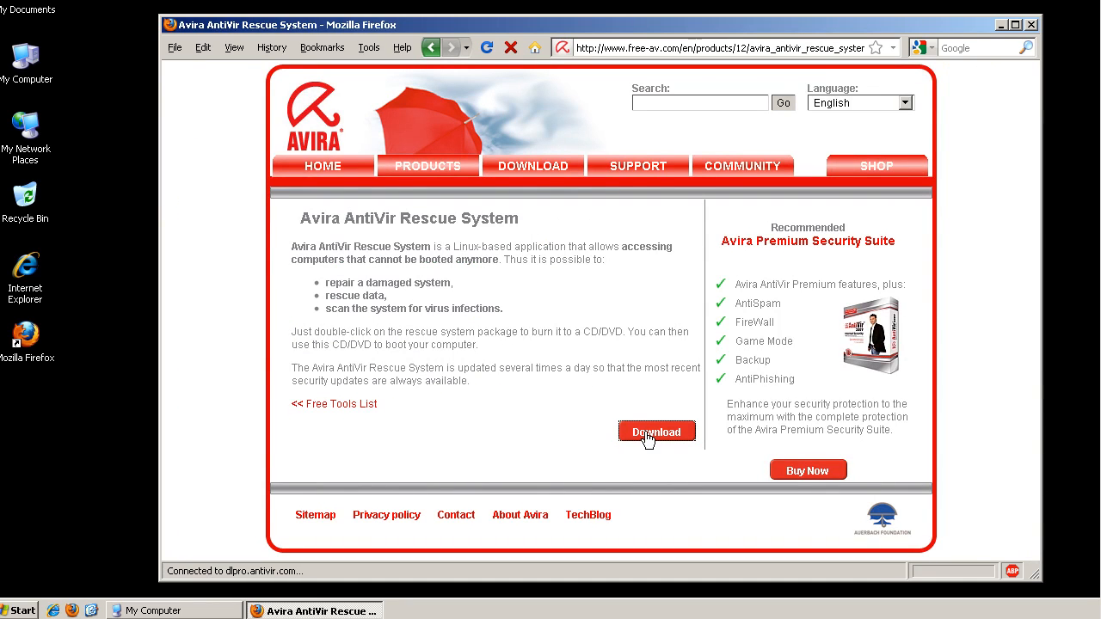
pyautogui.click(659, 348)
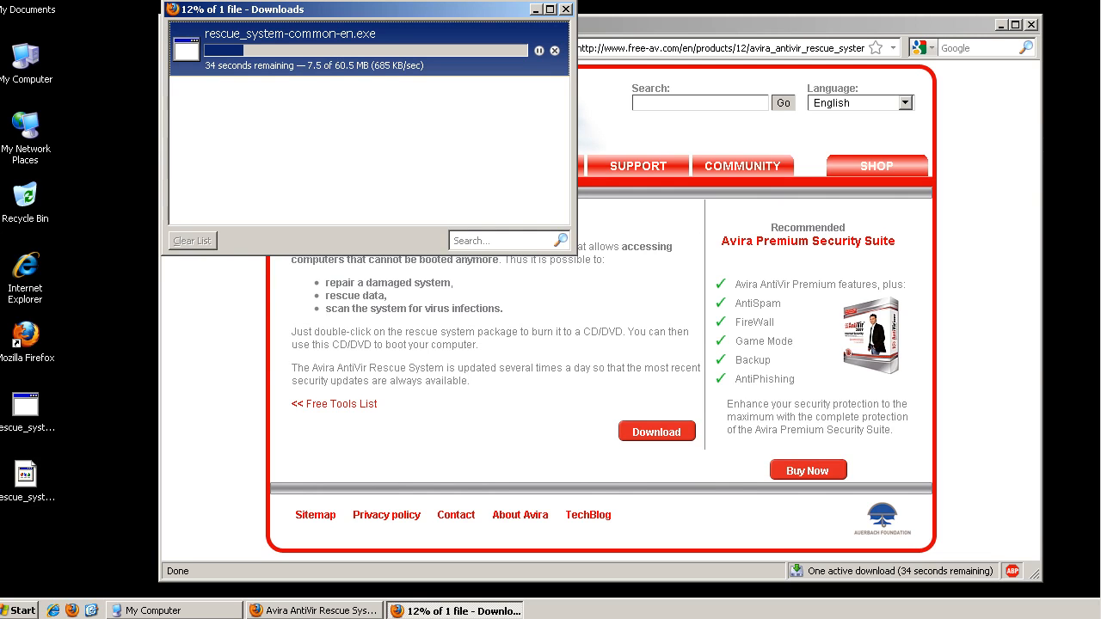
pyautogui.moveTo(474, 6); pyautogui.dragTo(441, 17)
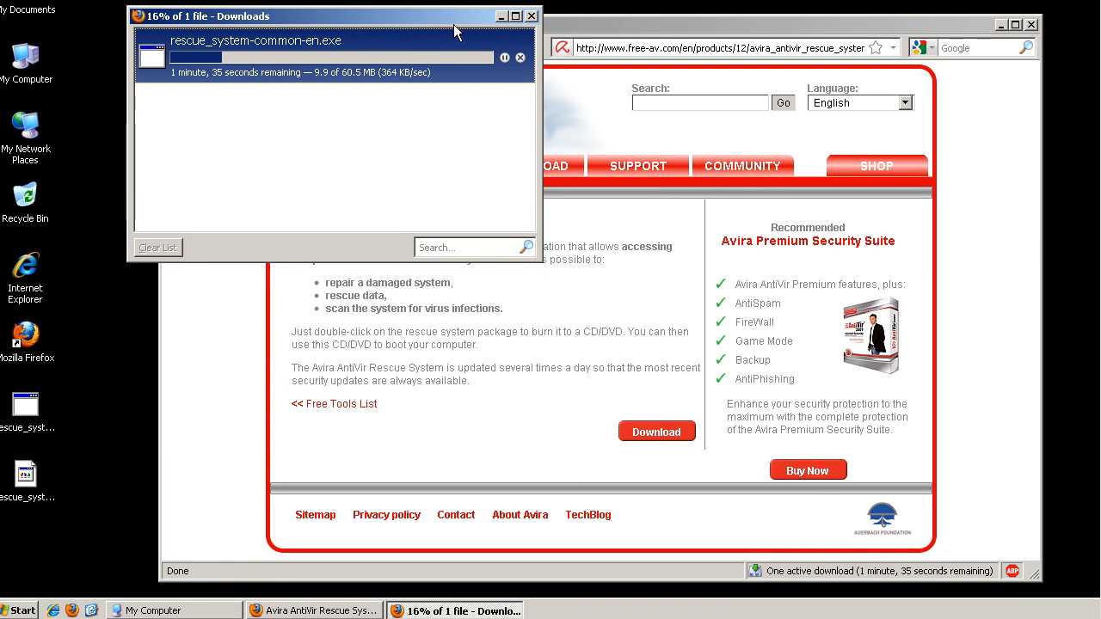
pyautogui.click(698, 26)
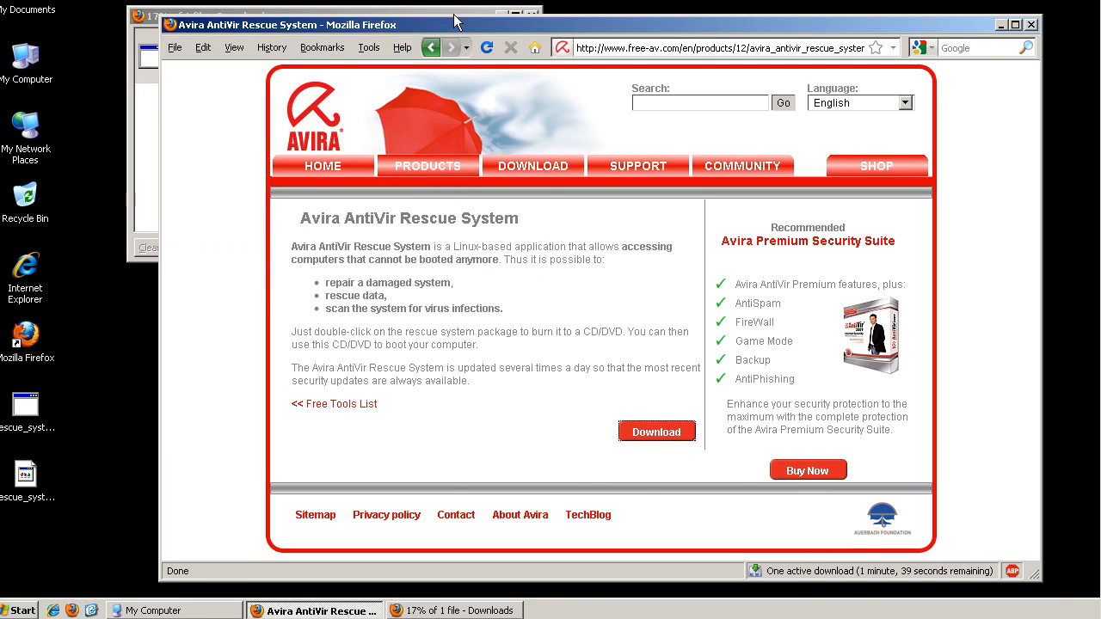
pyautogui.moveTo(978, 25); pyautogui.dragTo(1013, 26)
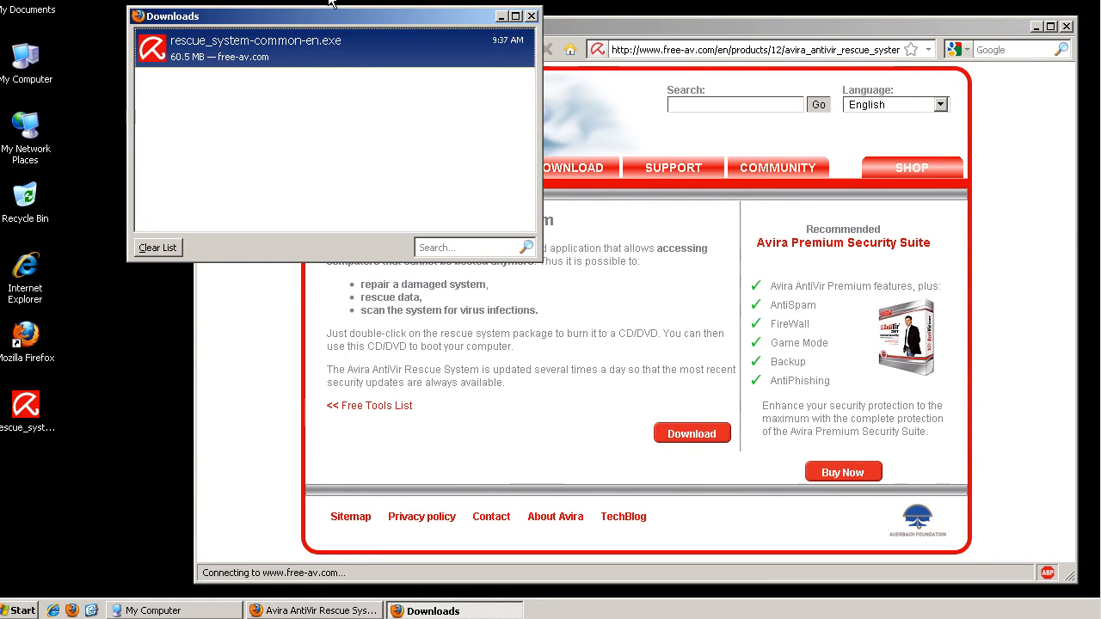
pyautogui.moveTo(358, 20); pyautogui.dragTo(385, 26)
# Step: Run the downloaded Avira rescue package and, instead of burning a CD, save its ISO image to the desktop as "avira"
pyautogui.click(28, 406)
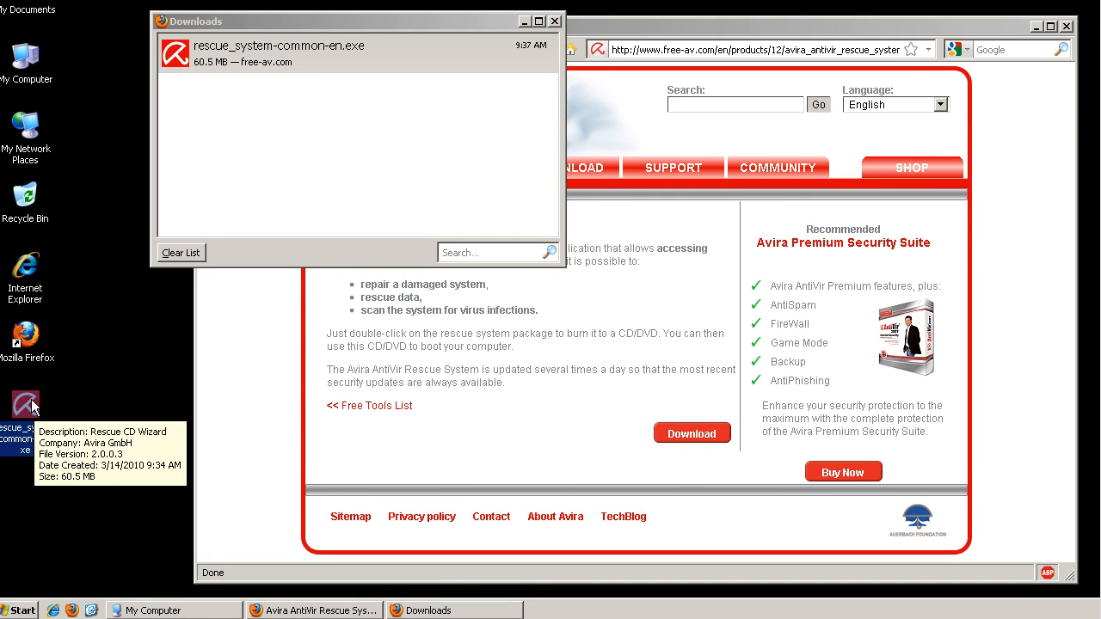
pyautogui.doubleClick(32, 404)
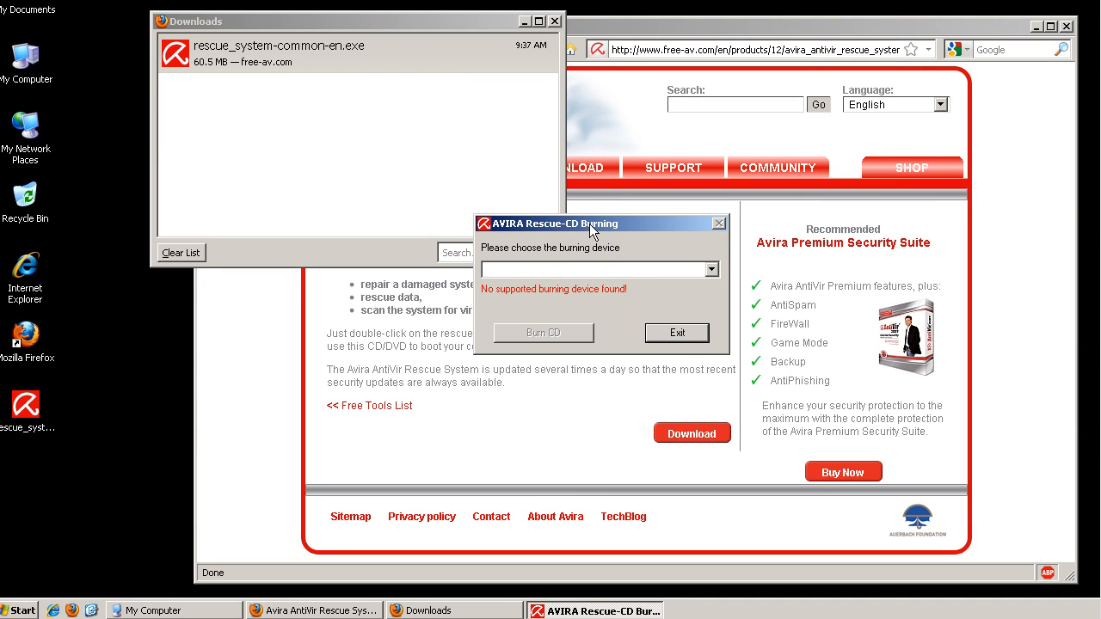
pyautogui.click(687, 338)
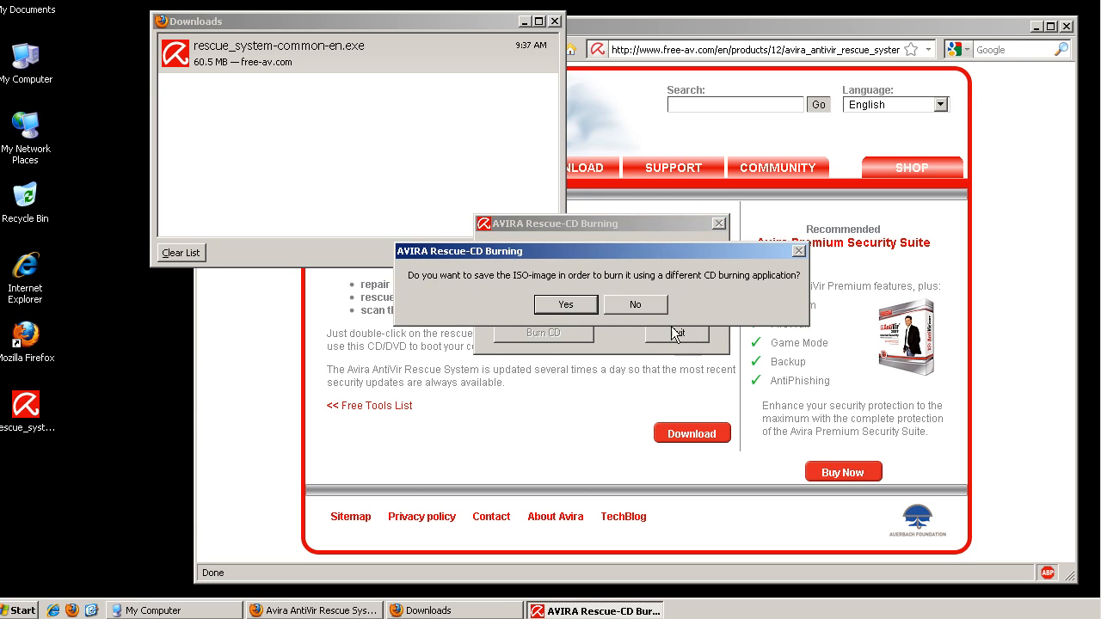
pyautogui.click(571, 303)
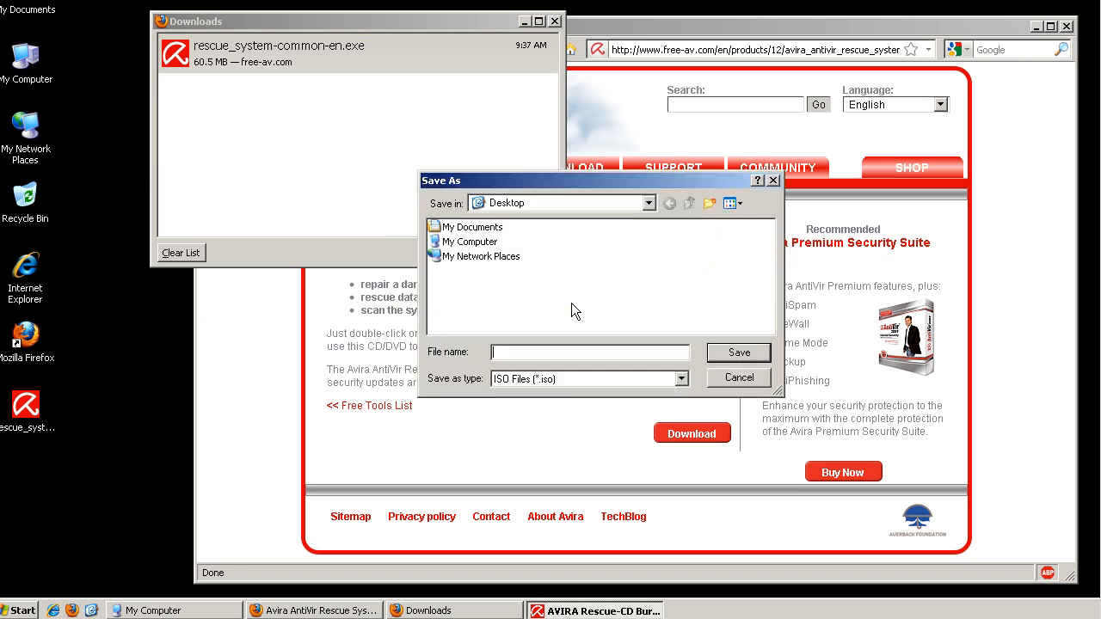
pyautogui.write('avira')
pyautogui.press('Return')
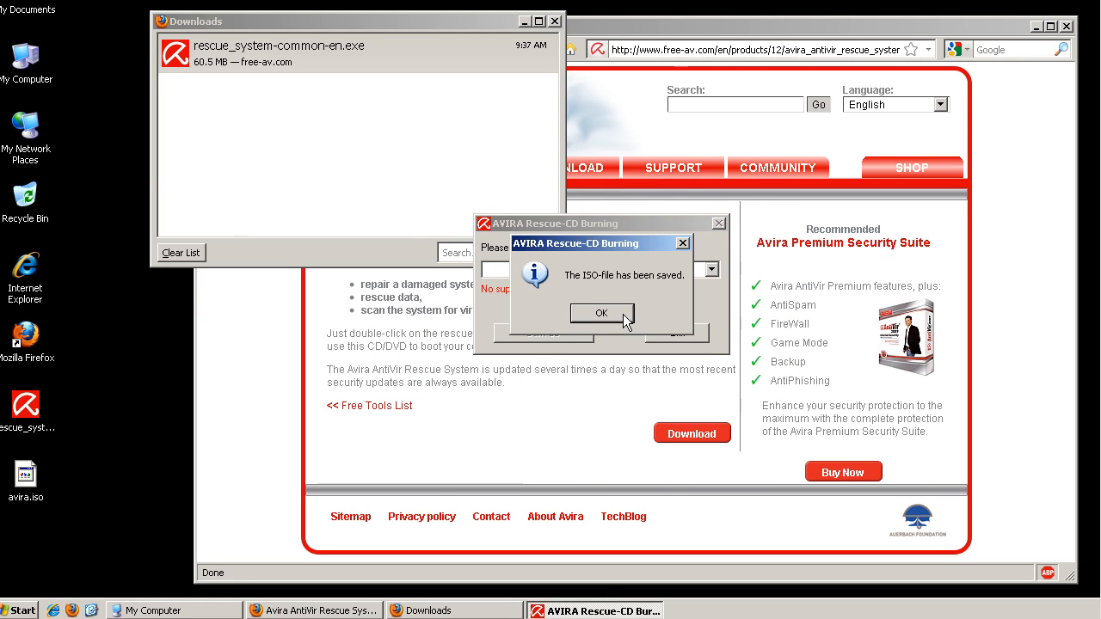
pyautogui.click(602, 313)
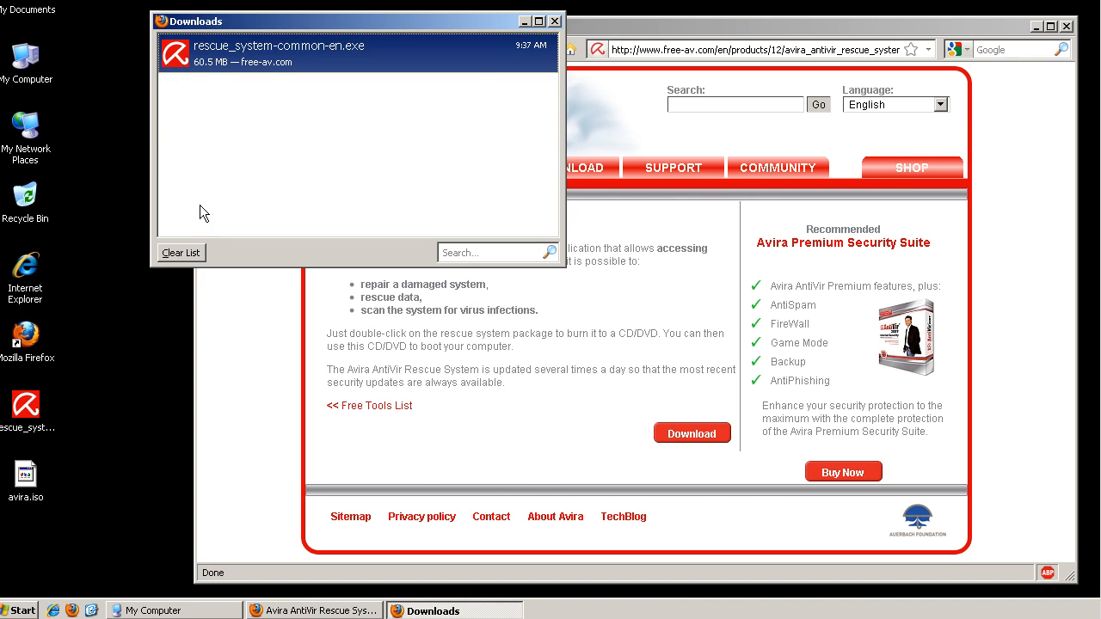
# Step: Clear and minimize the downloads list, and open the UNetbootin homepage through a Google search for "unetboo"
pyautogui.click(198, 252)
pyautogui.click(524, 21)
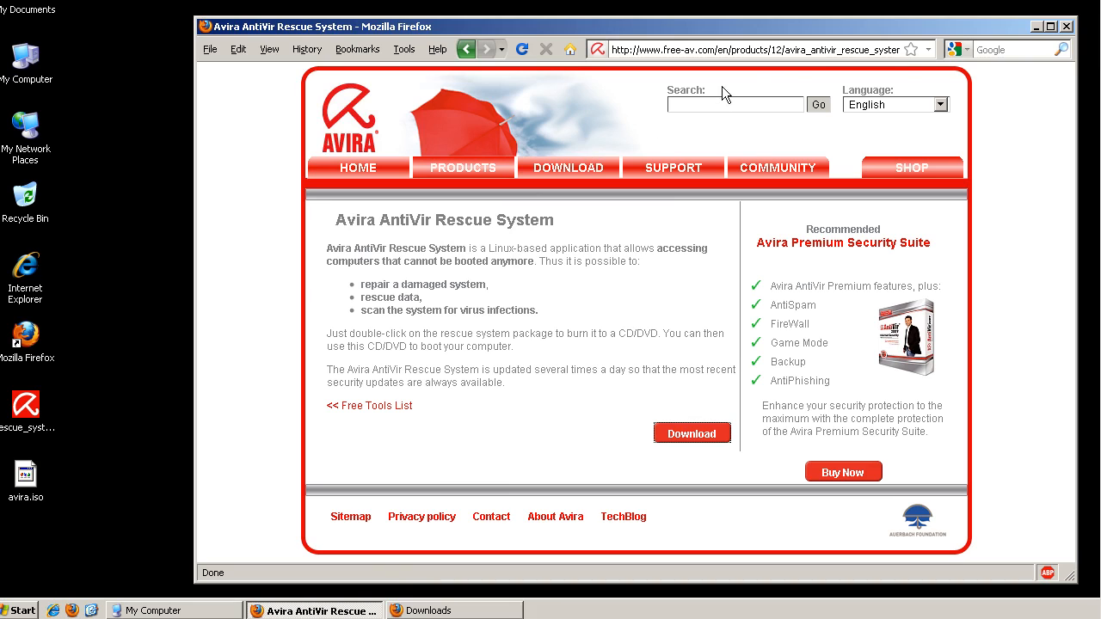
pyautogui.click(1018, 52)
pyautogui.click(571, 49)
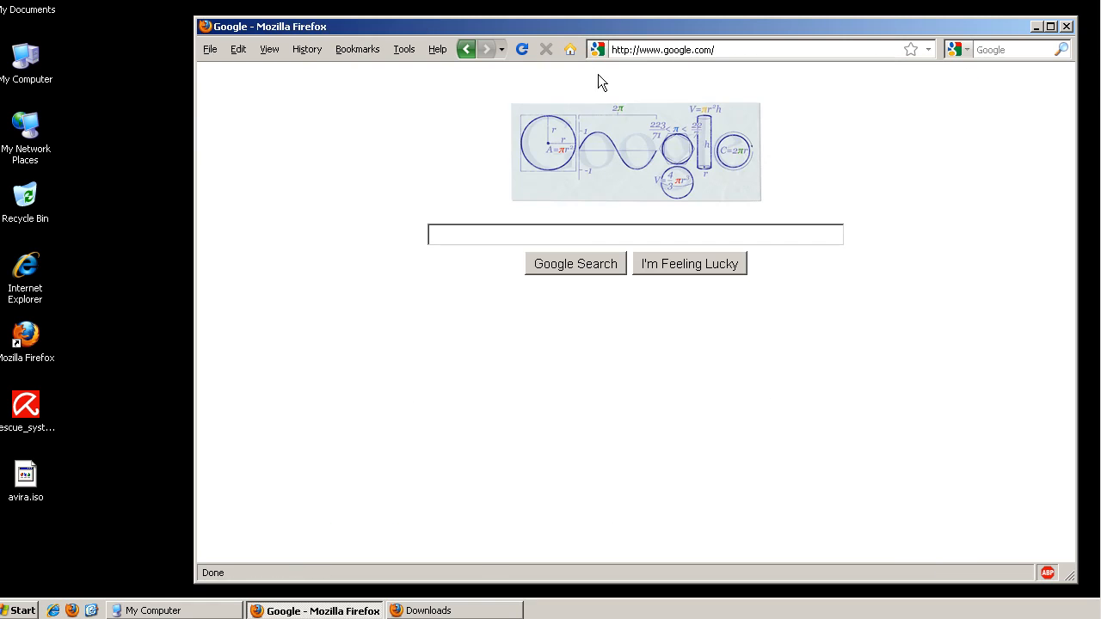
pyautogui.write('un')
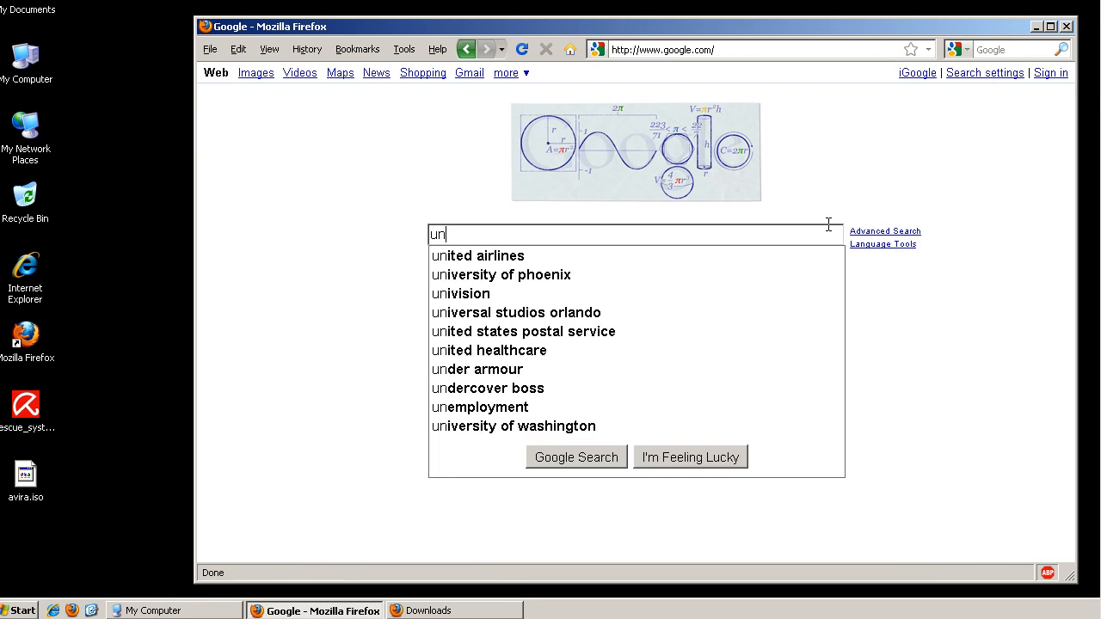
pyautogui.write('etboo')
pyautogui.press('Down')
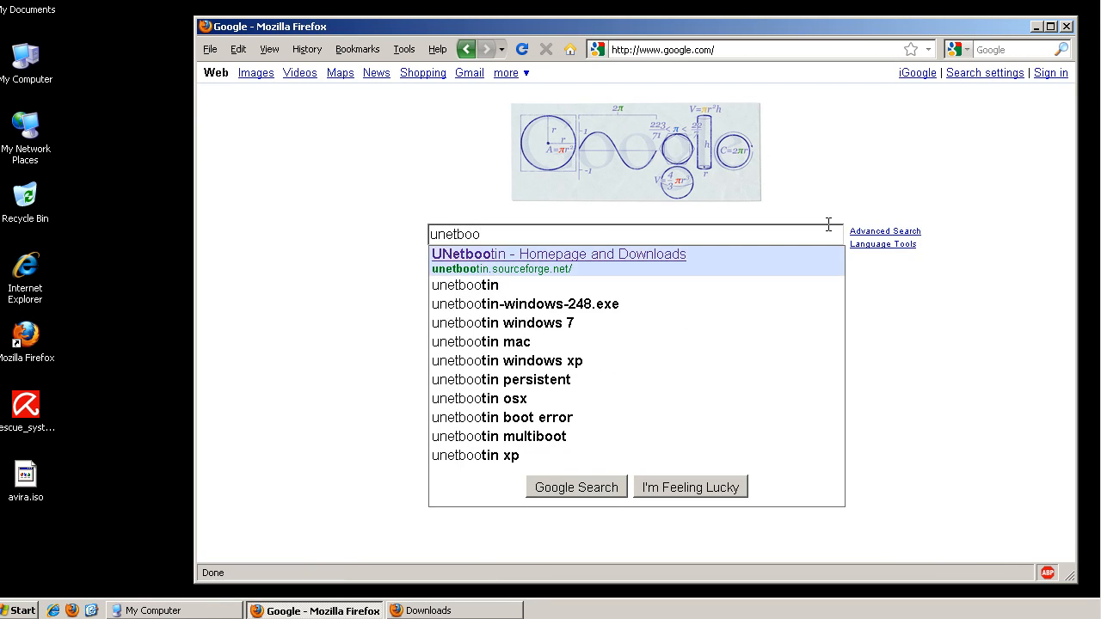
pyautogui.press('Return')
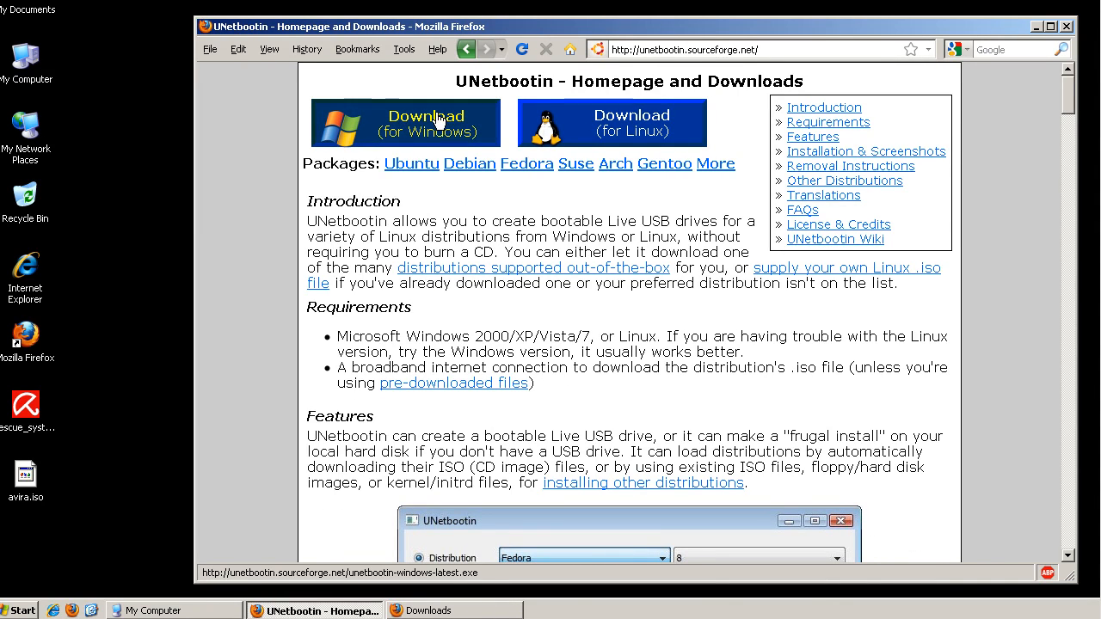
# Step: Download the Windows version of UNetbootin to the desktop and minimize the browser
pyautogui.click(427, 125)
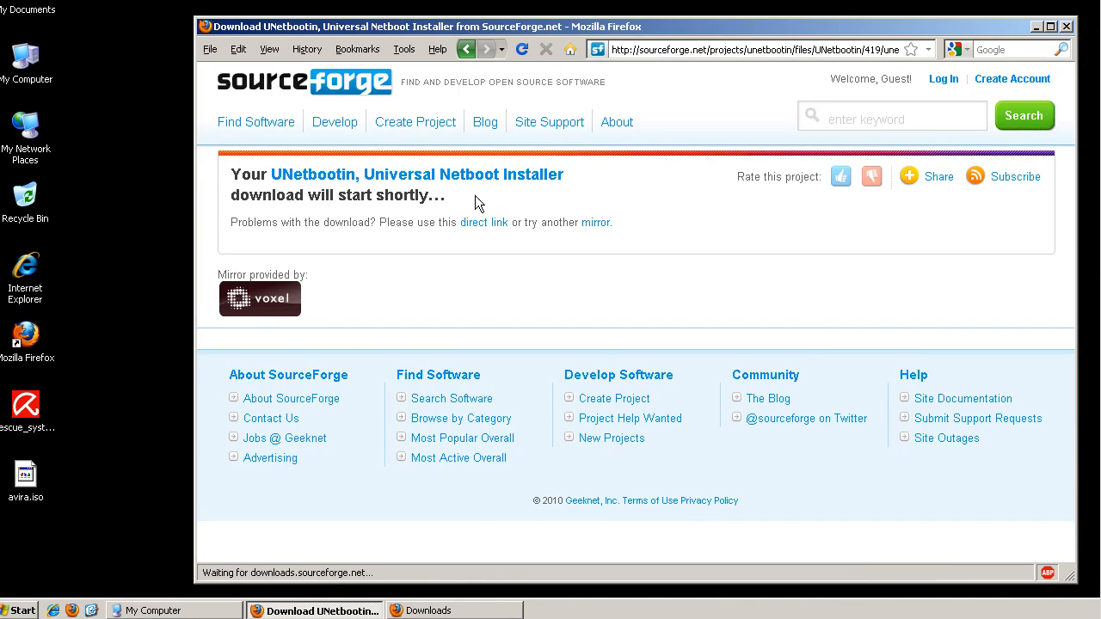
pyautogui.click(713, 352)
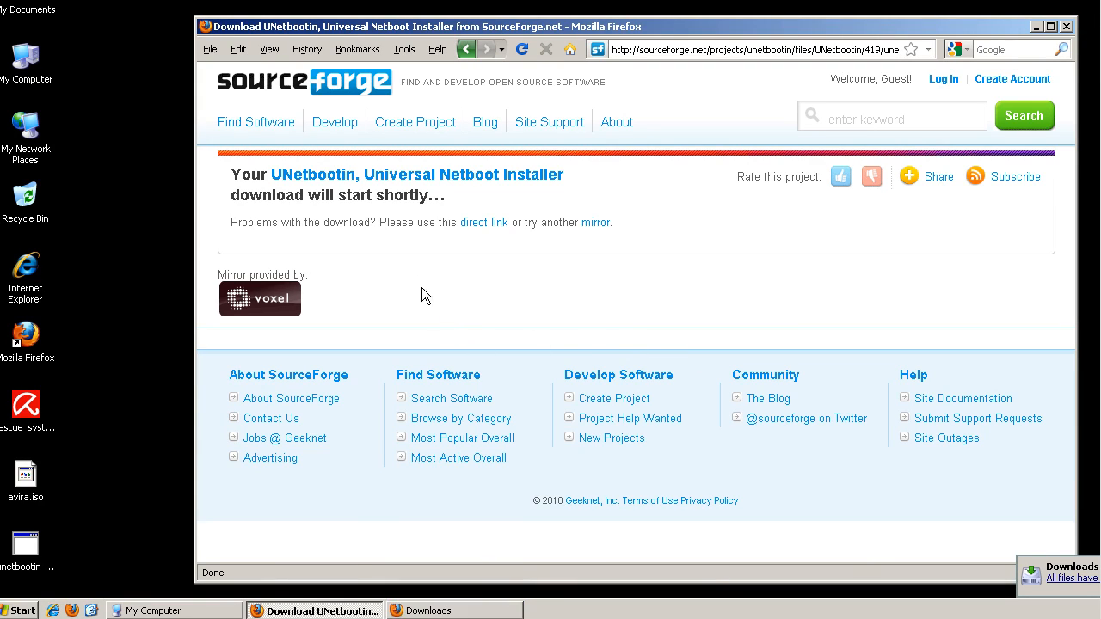
pyautogui.click(1037, 27)
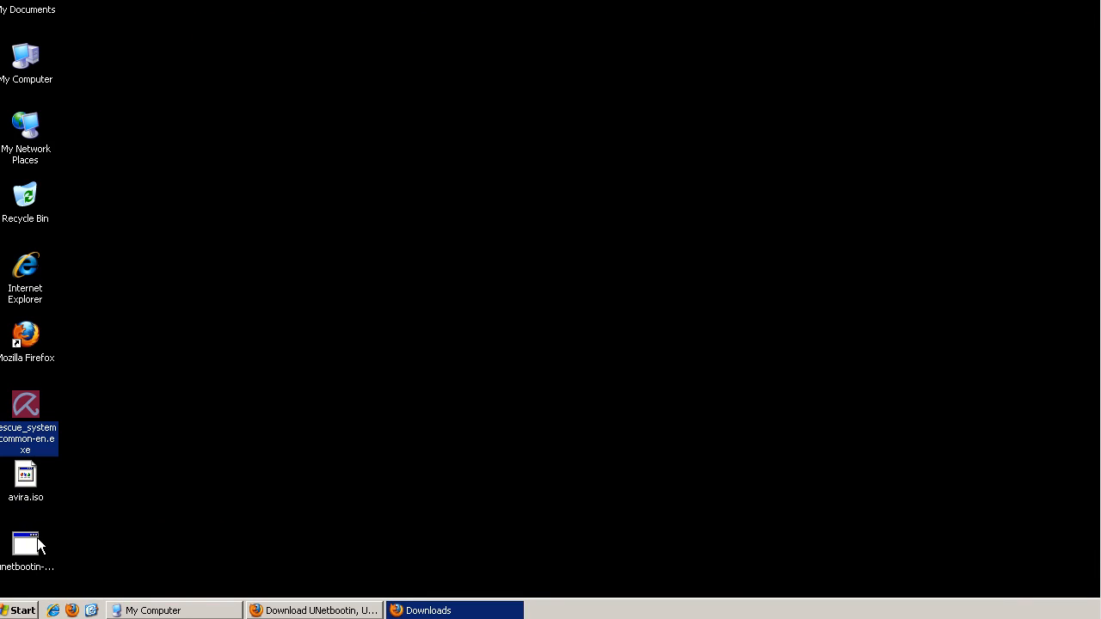
# Step: Move unetbootin-windows-419.exe to an empty area of the desktop, launch it, and reposition its window
pyautogui.moveTo(37, 537); pyautogui.dragTo(305, 302)
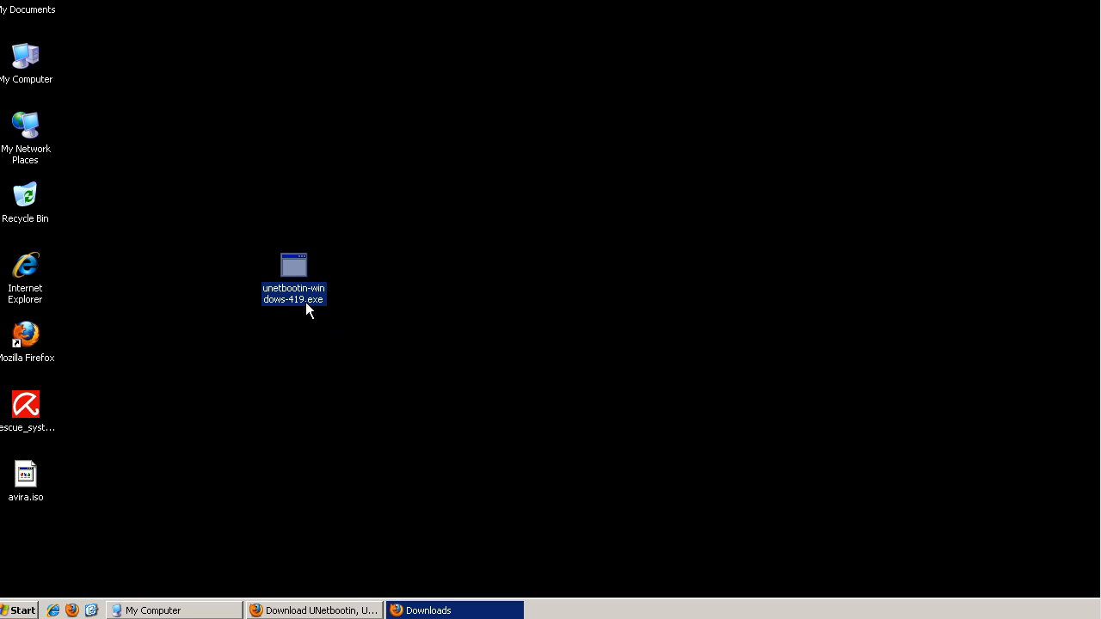
pyautogui.doubleClick(299, 268)
pyautogui.moveTo(293, 19); pyautogui.dragTo(626, 26)
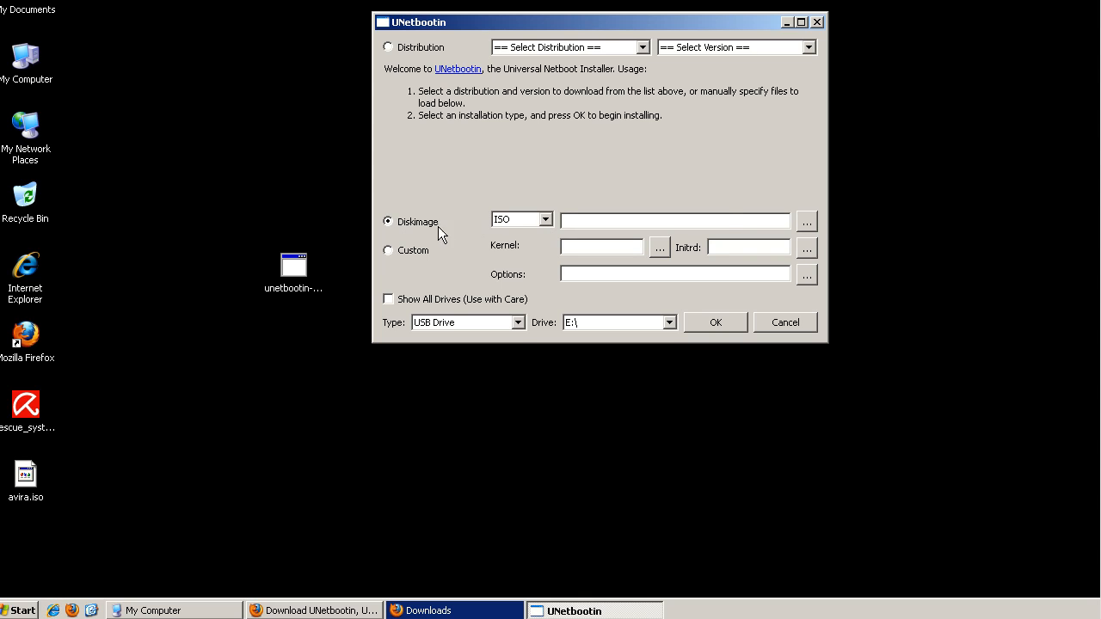
# Step: Load avira.iso from the desktop as the ISO disk image in UNetbootin
pyautogui.click(808, 226)
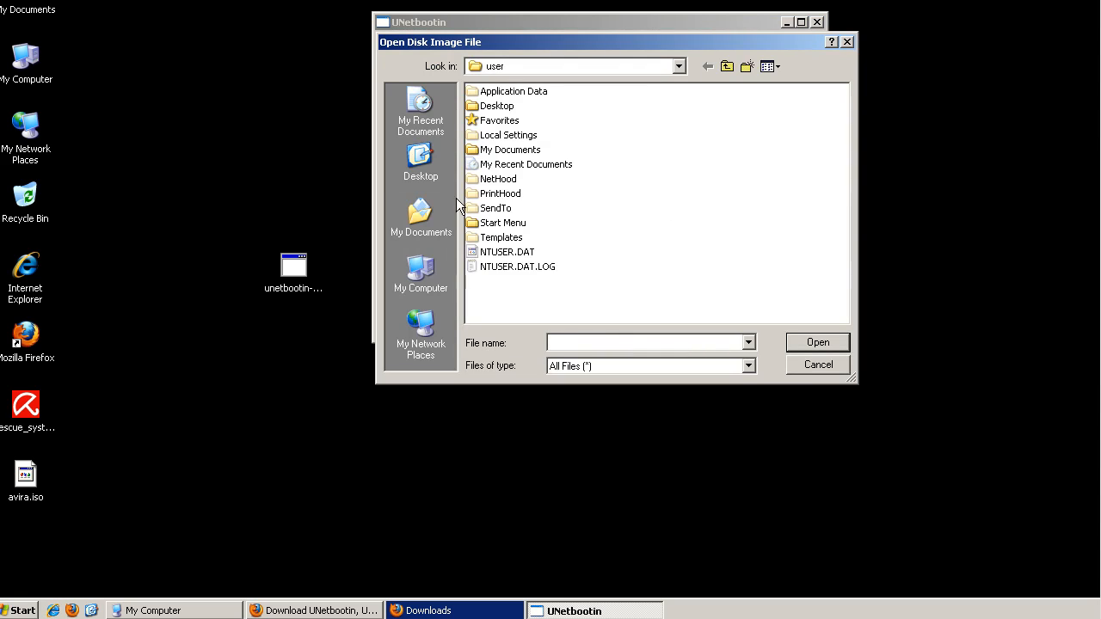
pyautogui.click(430, 172)
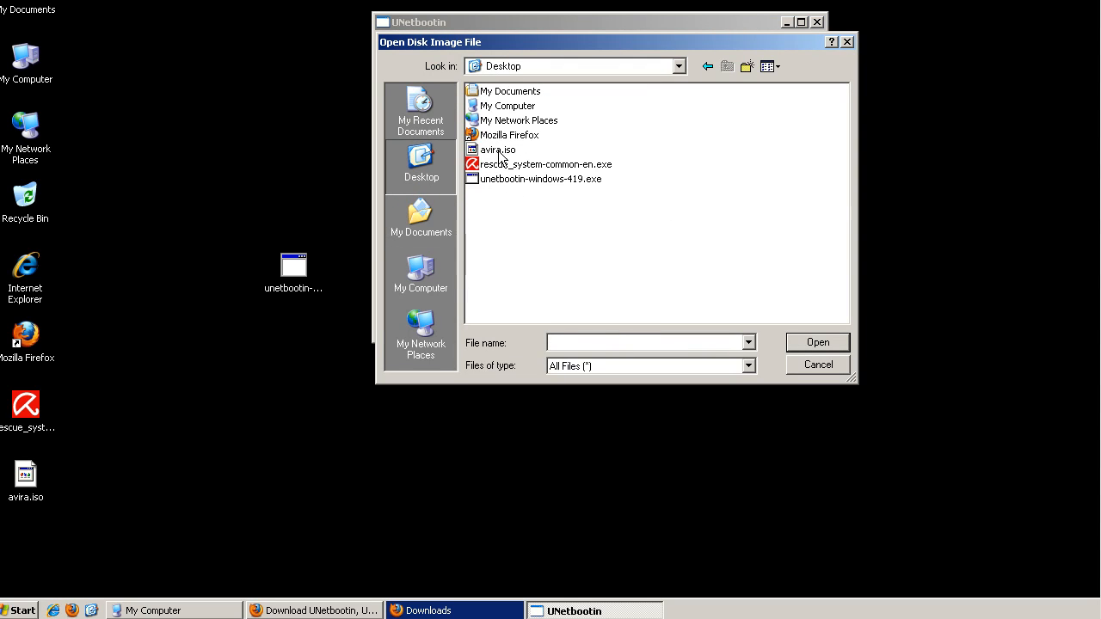
pyautogui.click(502, 152)
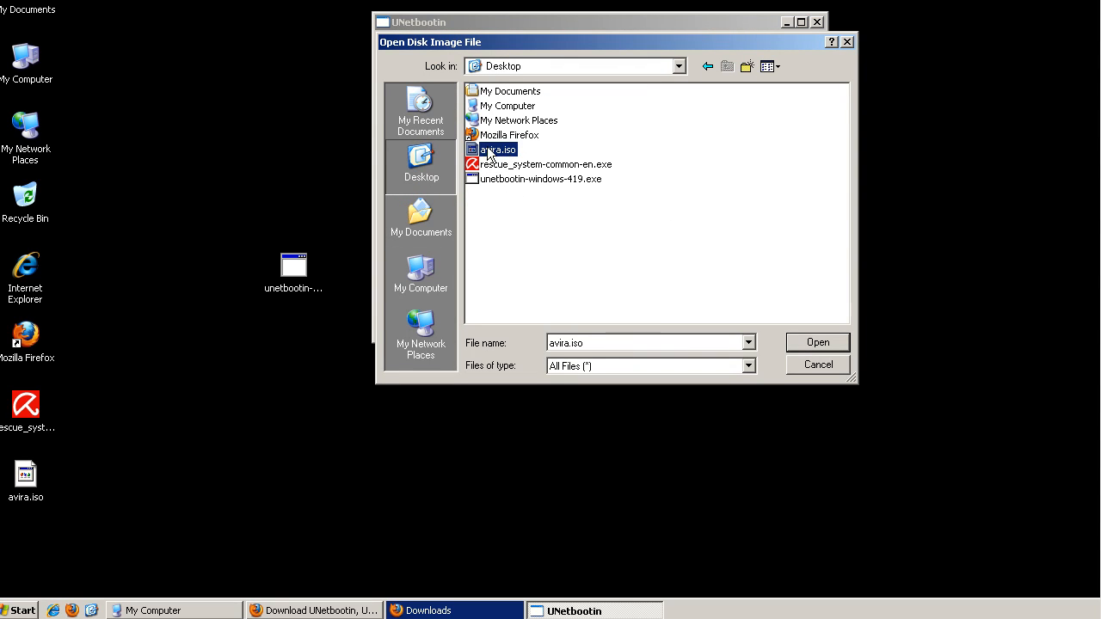
pyautogui.click(822, 340)
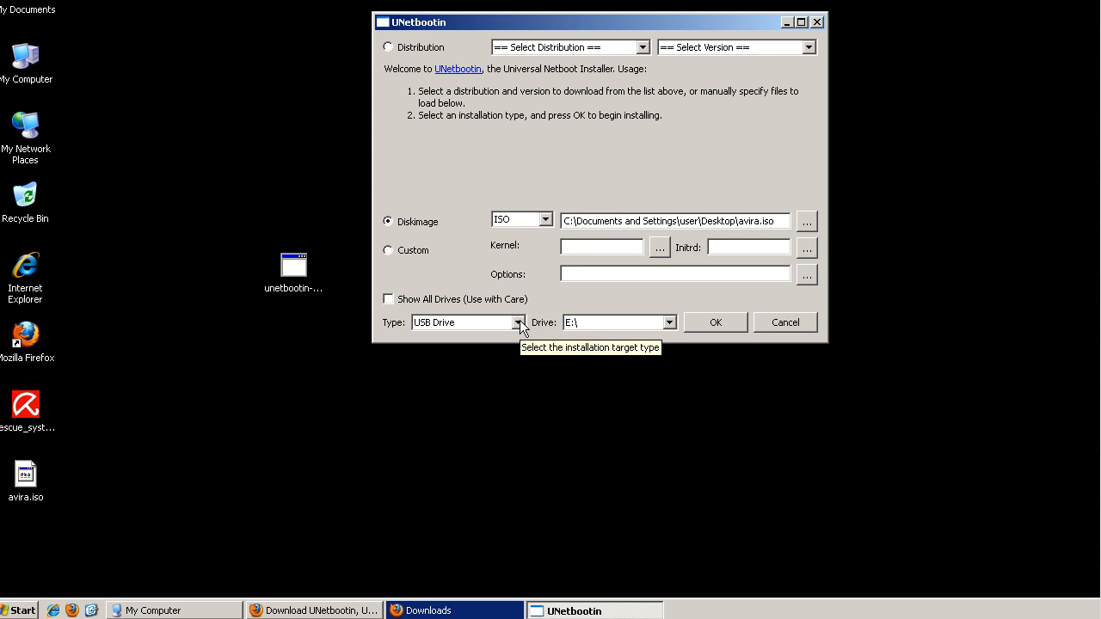
# Step: Check the contents of Removable Disk (E:) in My Computer and quick-format it as FAT32 with the default allocation size
pyautogui.doubleClick(31, 56)
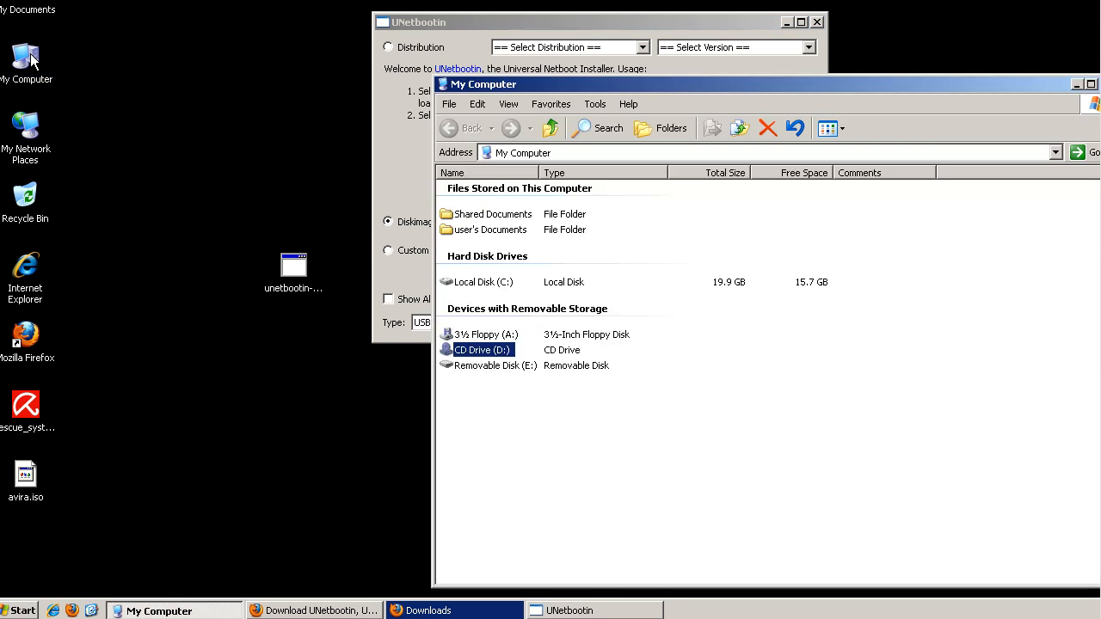
pyautogui.doubleClick(499, 365)
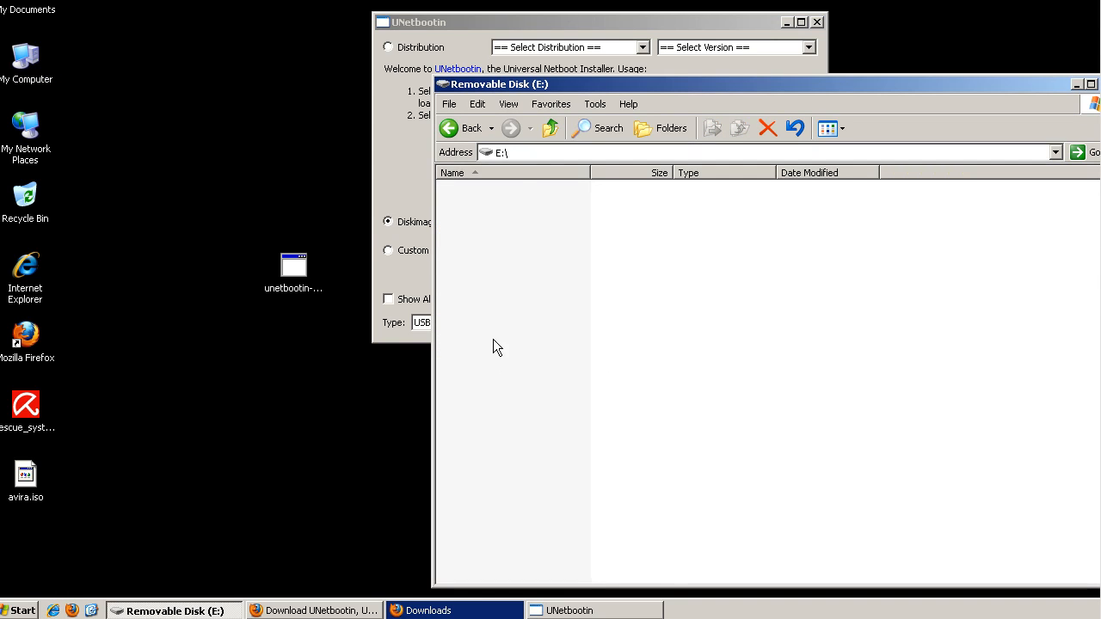
pyautogui.click(548, 131)
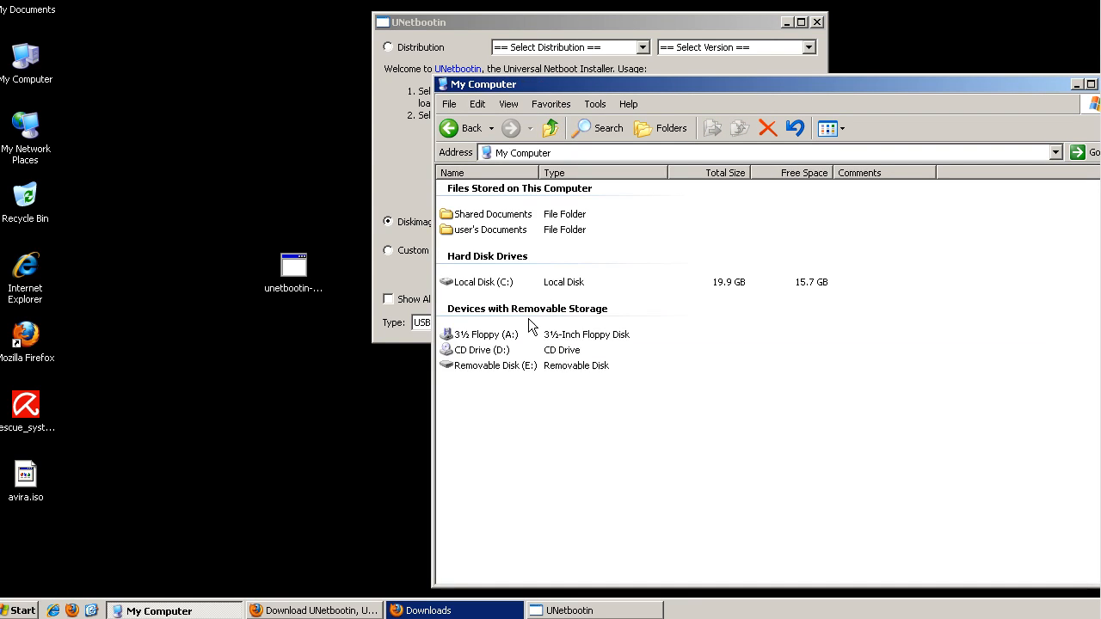
pyautogui.rightClick(488, 369)
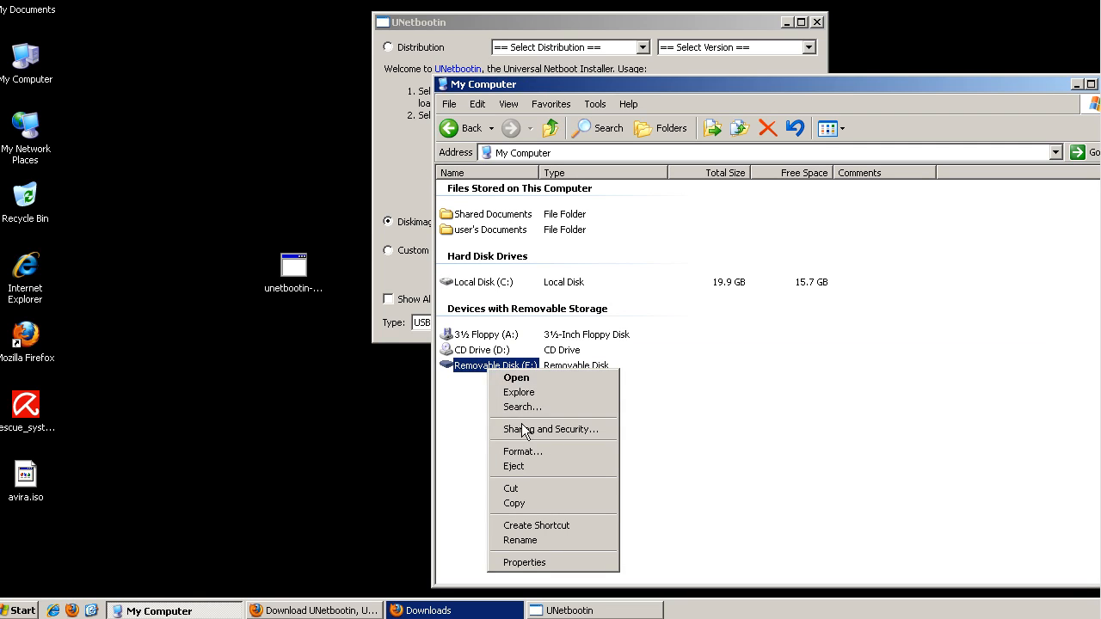
pyautogui.click(522, 451)
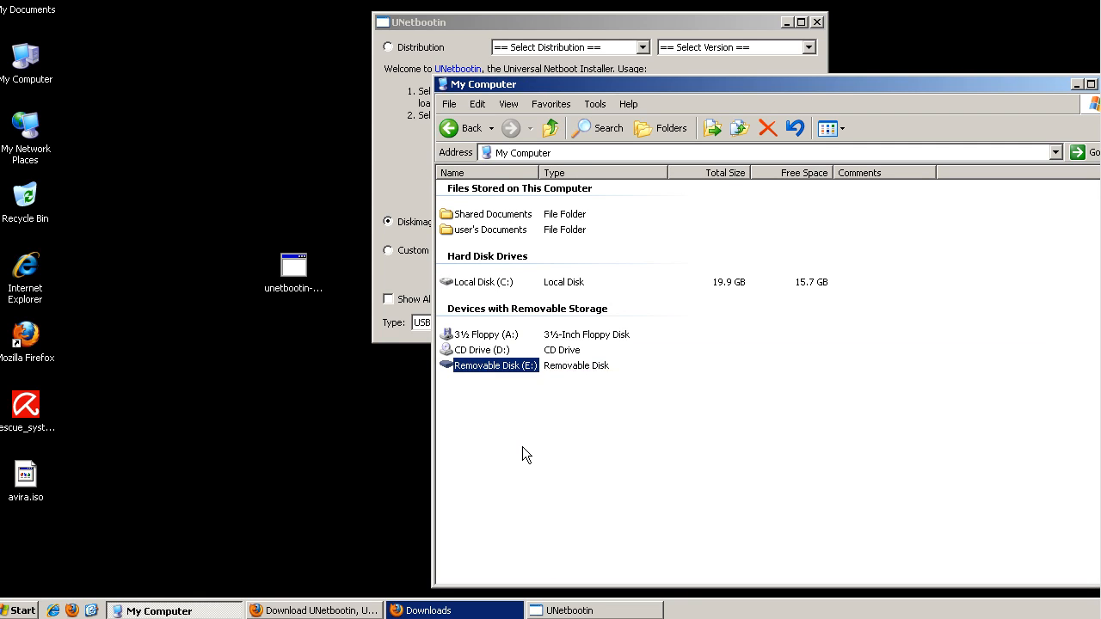
pyautogui.click(525, 376)
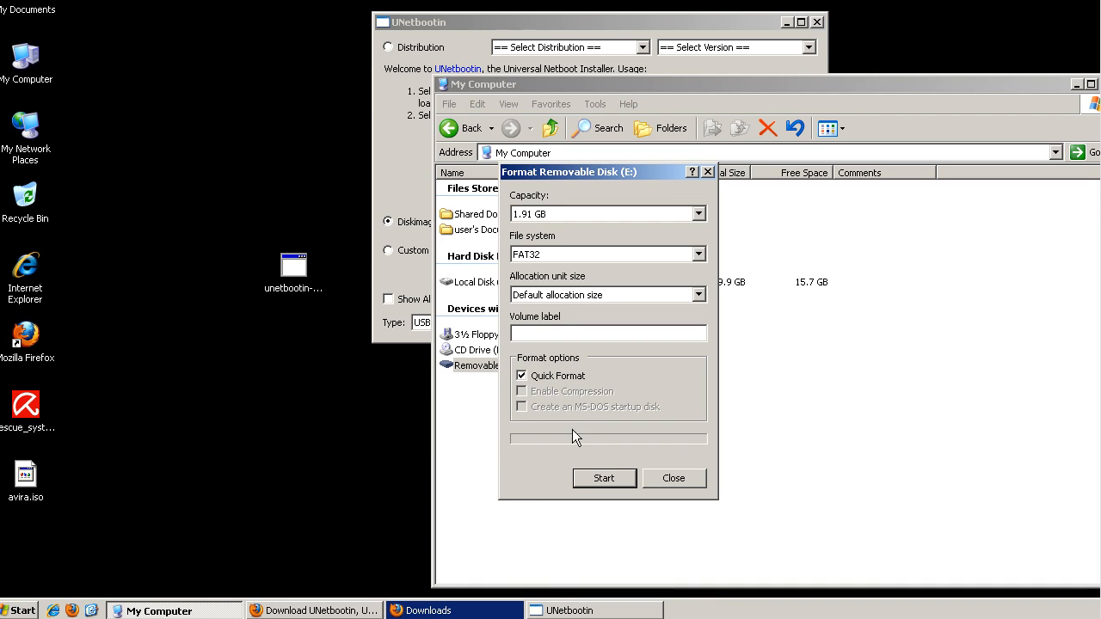
pyautogui.click(596, 479)
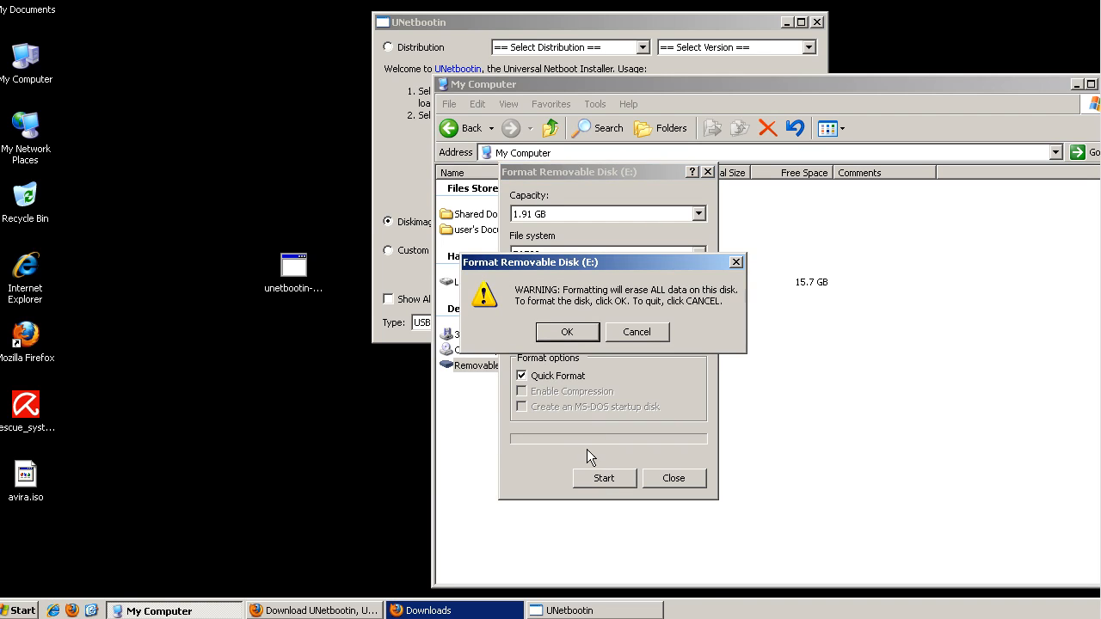
pyautogui.click(567, 335)
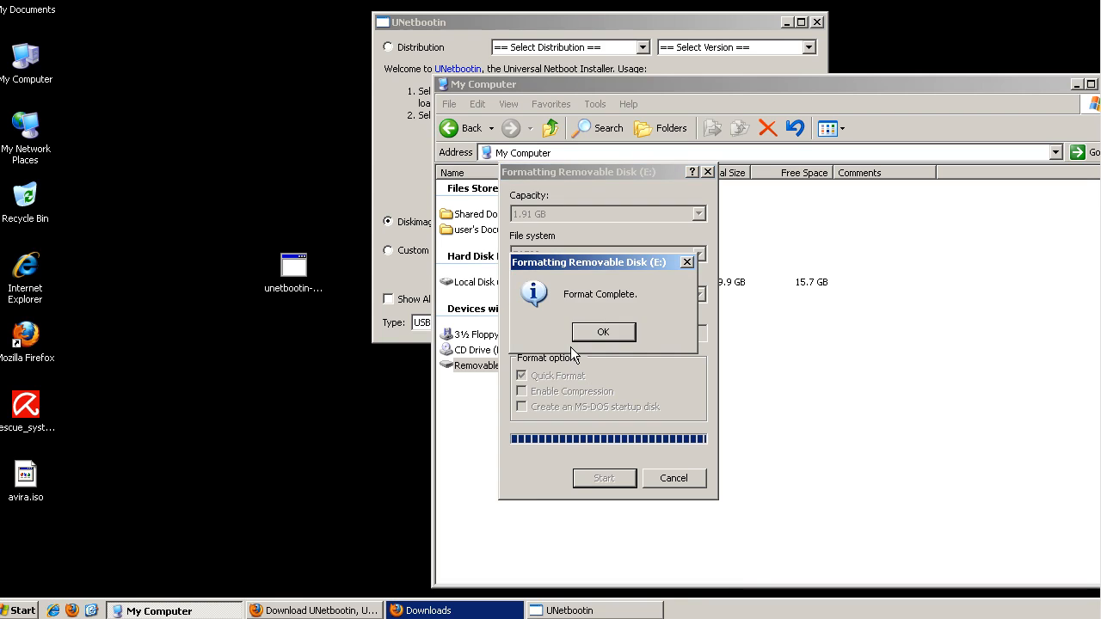
pyautogui.click(604, 333)
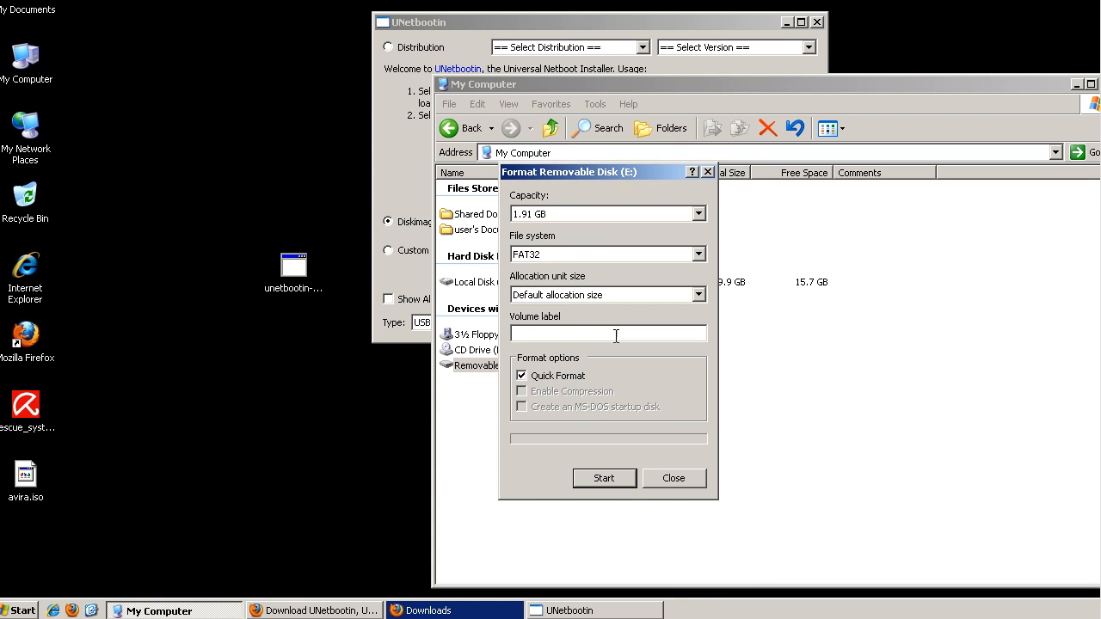
pyautogui.click(675, 479)
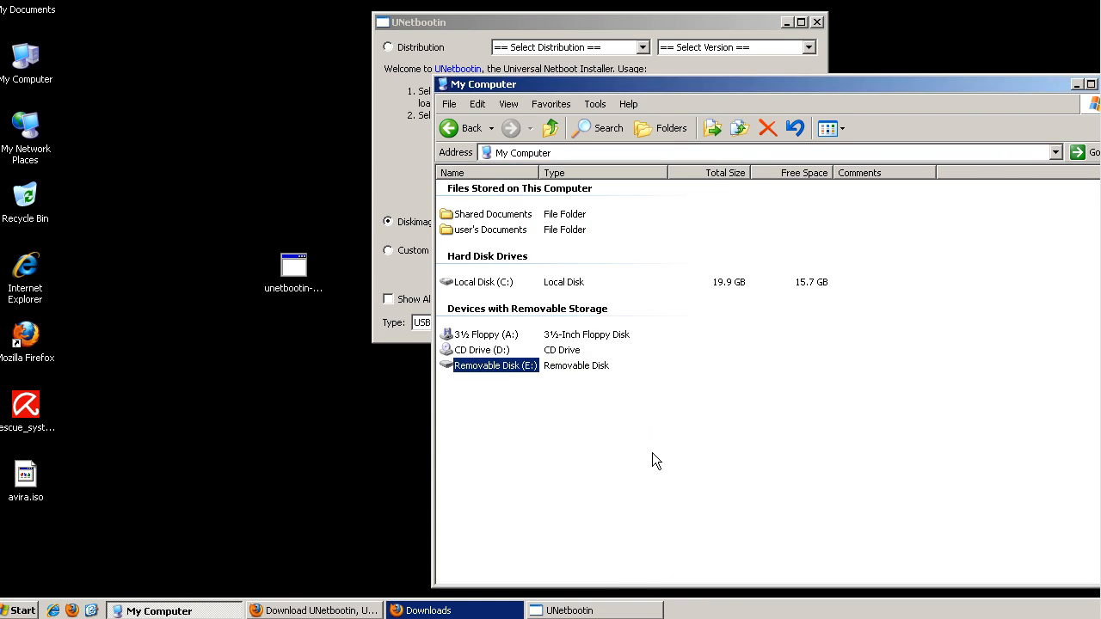
pyautogui.click(1077, 84)
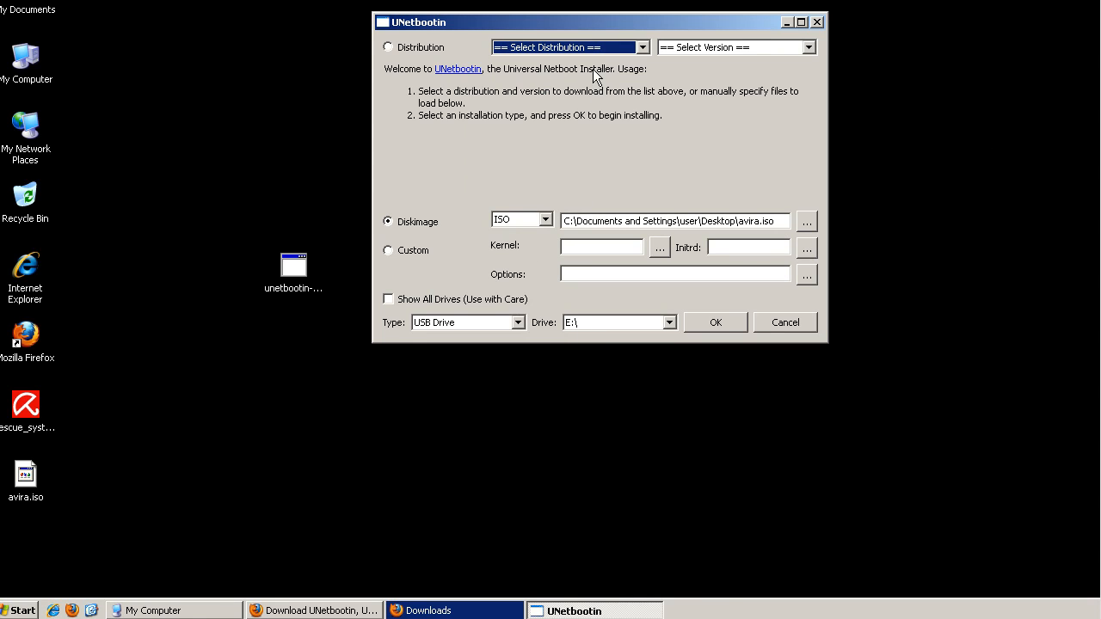
# Step: Start installing avira.iso to USB drive E:\ in UNetbootin, and open Removable Disk (E:) beside it to watch the files being copied
pyautogui.click(706, 323)
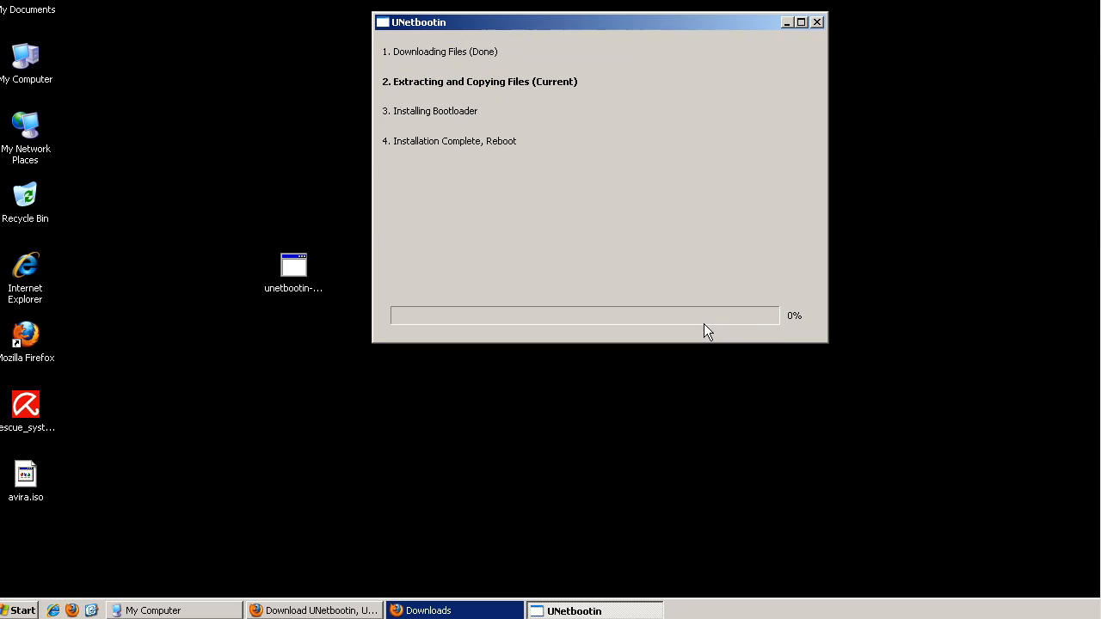
pyautogui.doubleClick(21, 62)
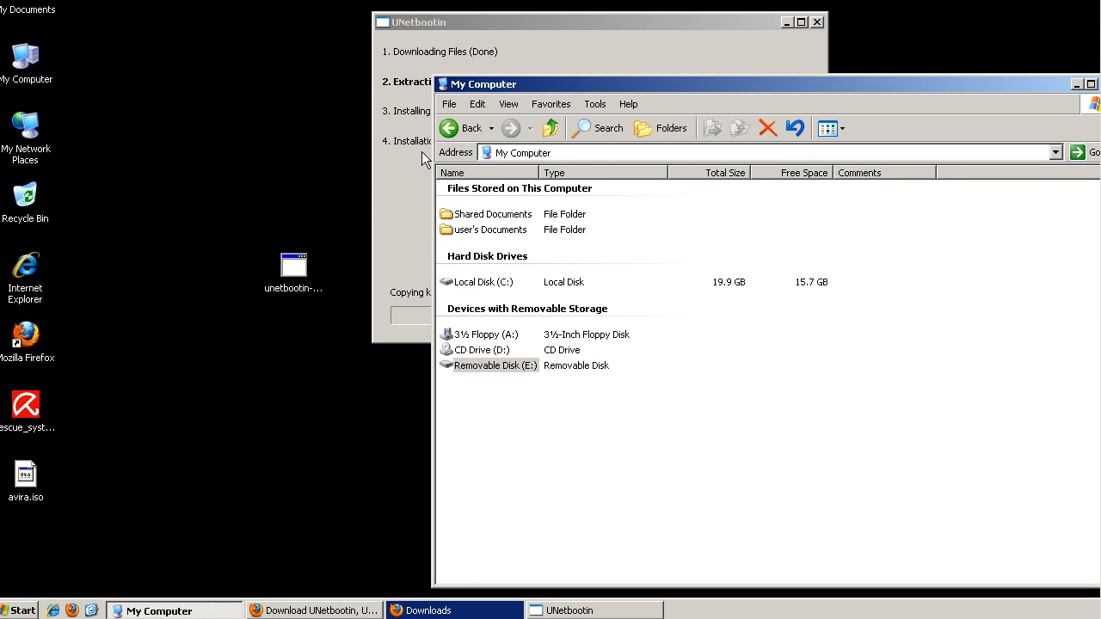
pyautogui.doubleClick(488, 364)
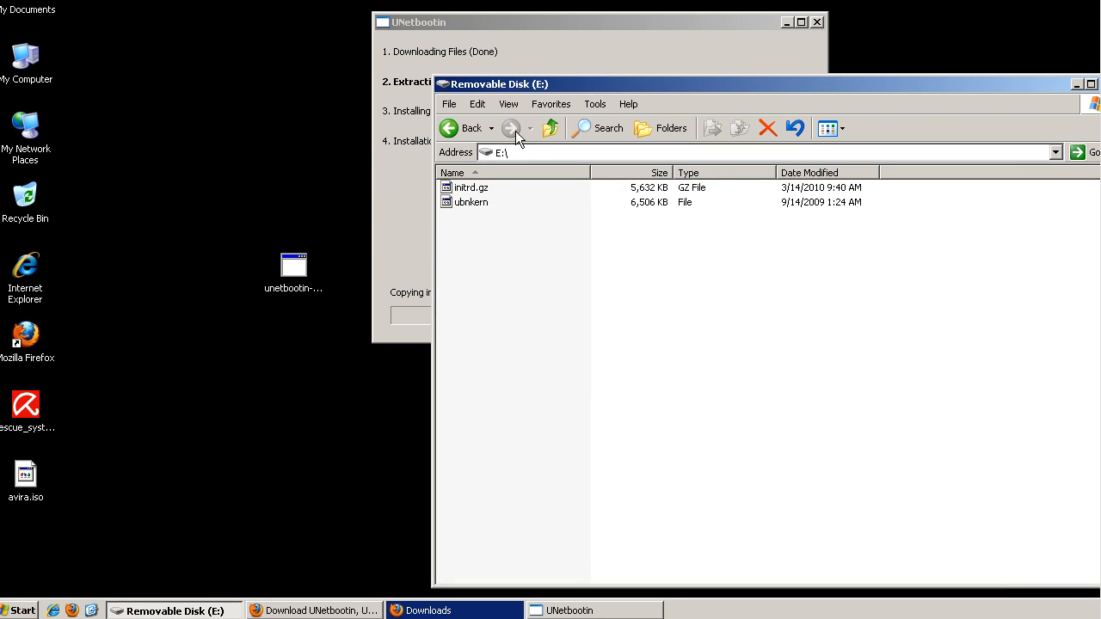
pyautogui.moveTo(584, 84); pyautogui.dragTo(724, 62)
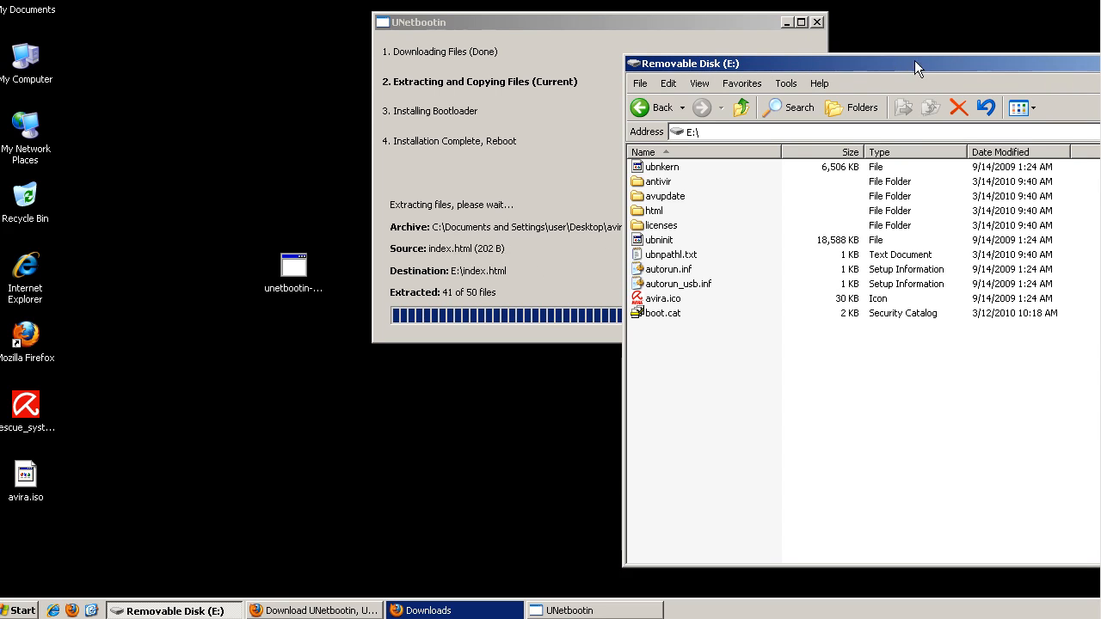
pyautogui.moveTo(926, 63); pyautogui.dragTo(819, 53)
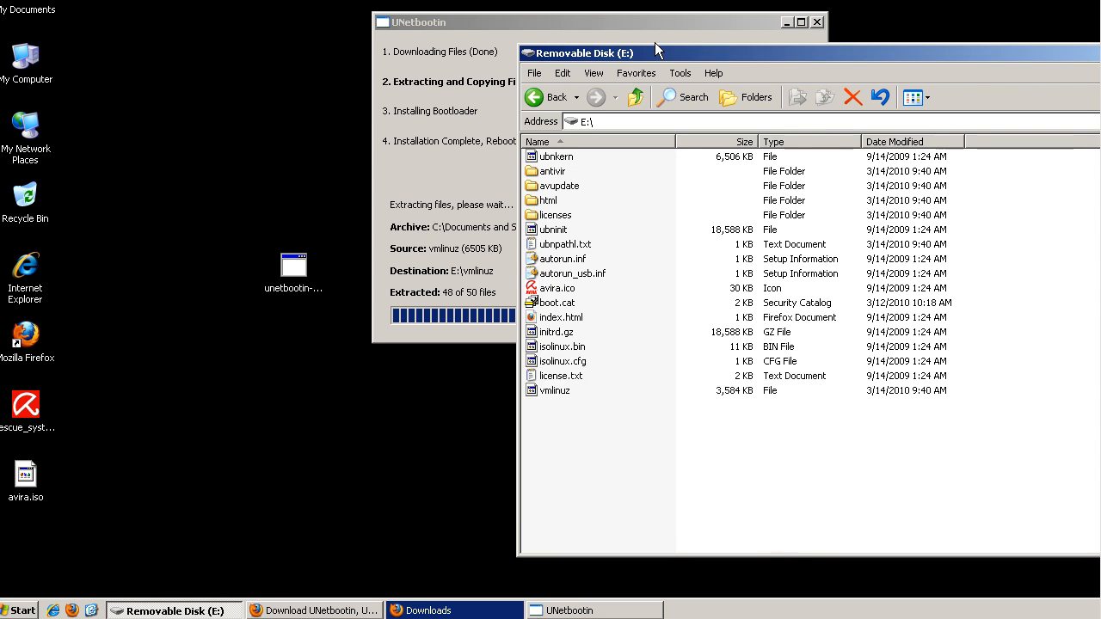
# Step: Close the Removable Disk (E:) window and reboot the computer from UNetbootin once the installation is complete
pyautogui.click(552, 19)
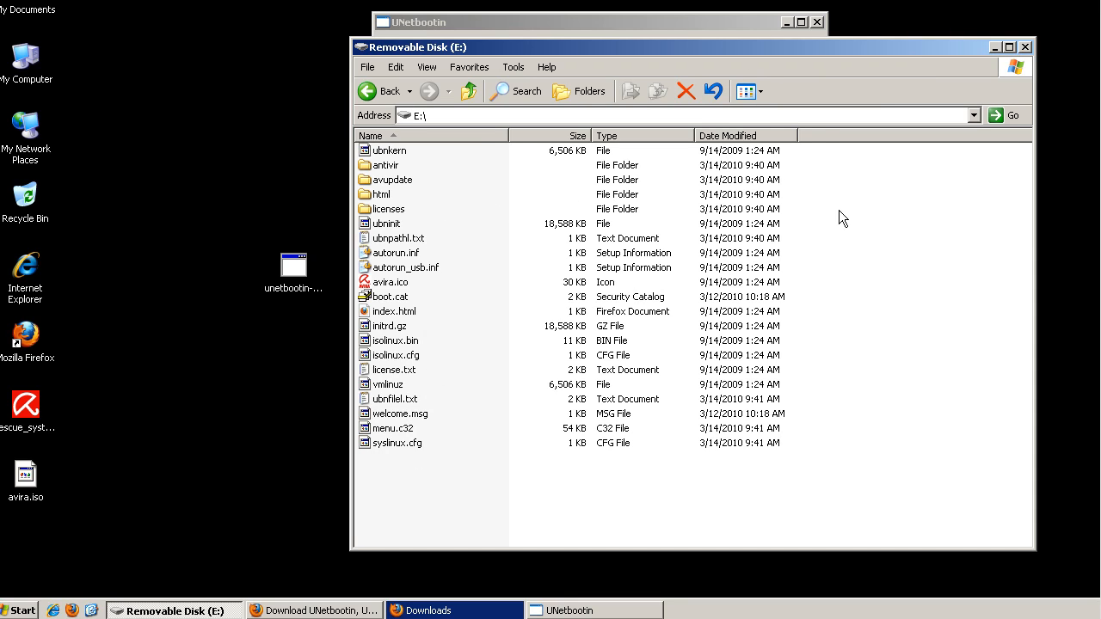
pyautogui.click(1026, 47)
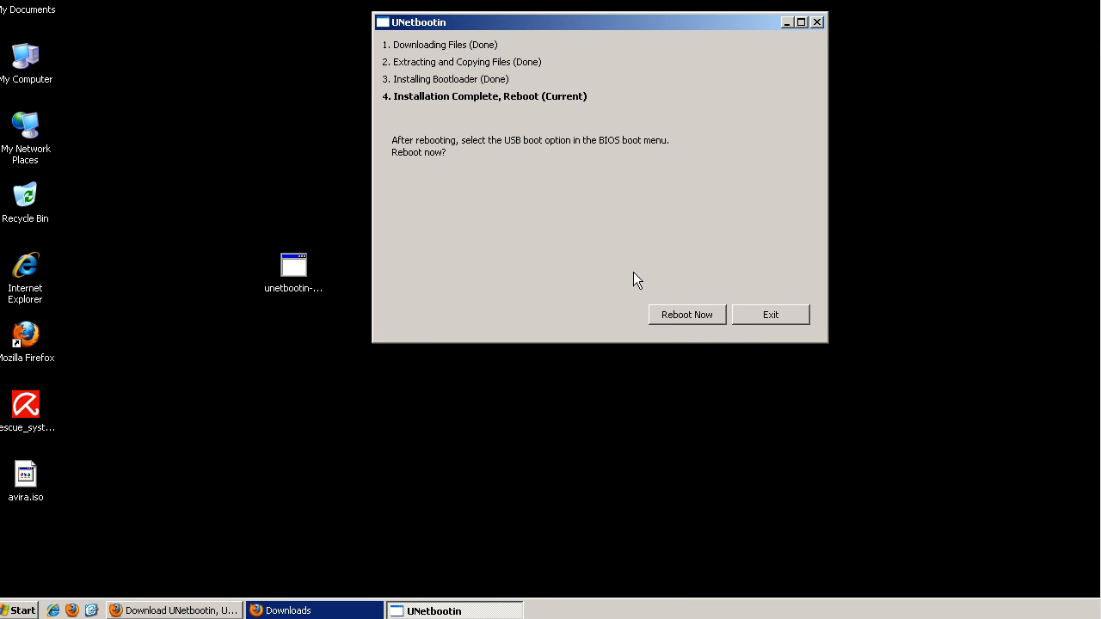
pyautogui.click(686, 315)
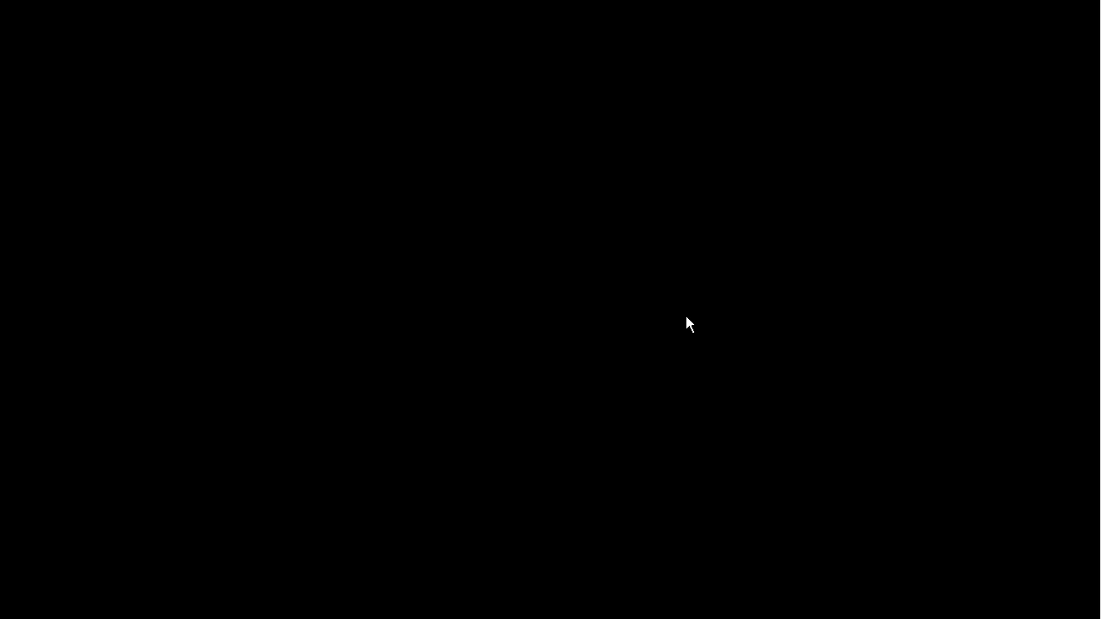